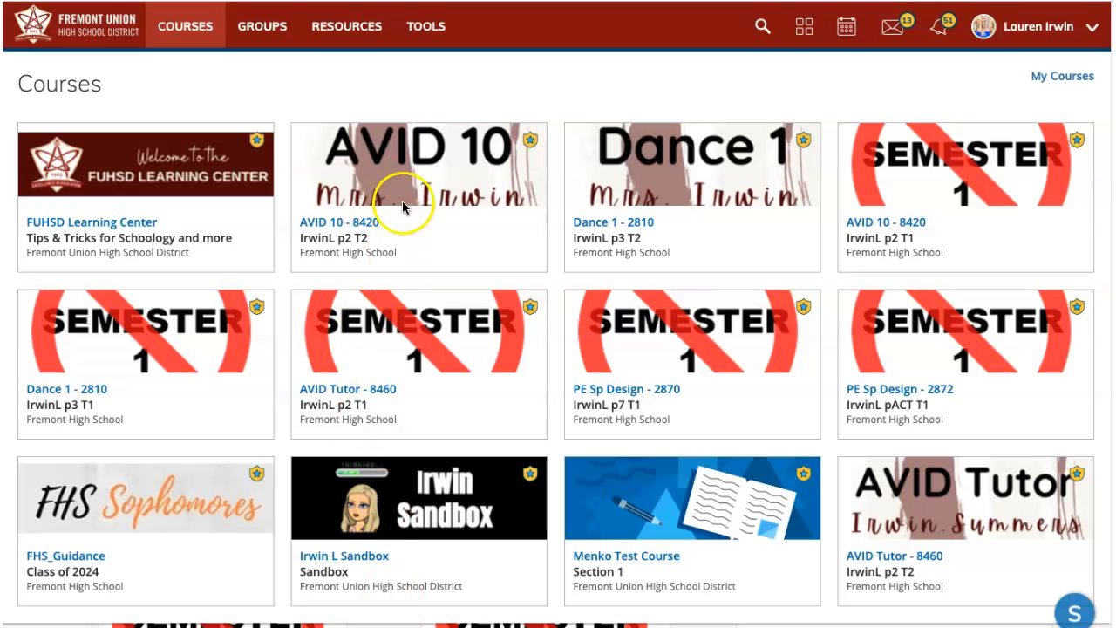
Open the AVID 10 - 8420 course card and scroll down to its materials.
{"action": "left_click", "coordinate": [436, 199]}
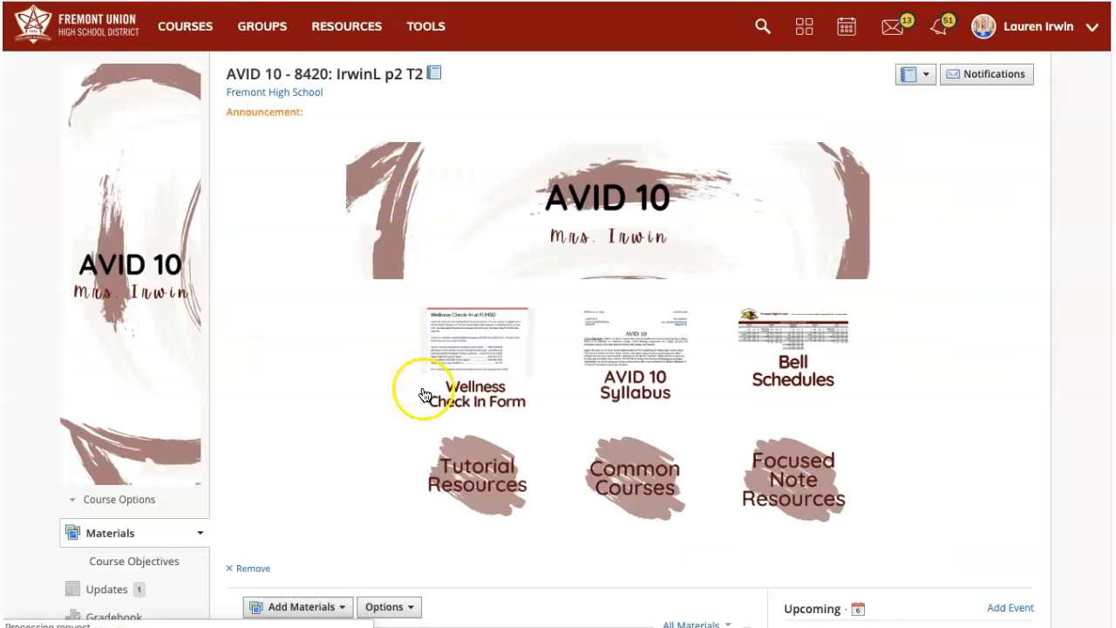
{"action": "scroll", "coordinate": [406, 471], "scroll_direction": "down", "scroll_amount": 1}
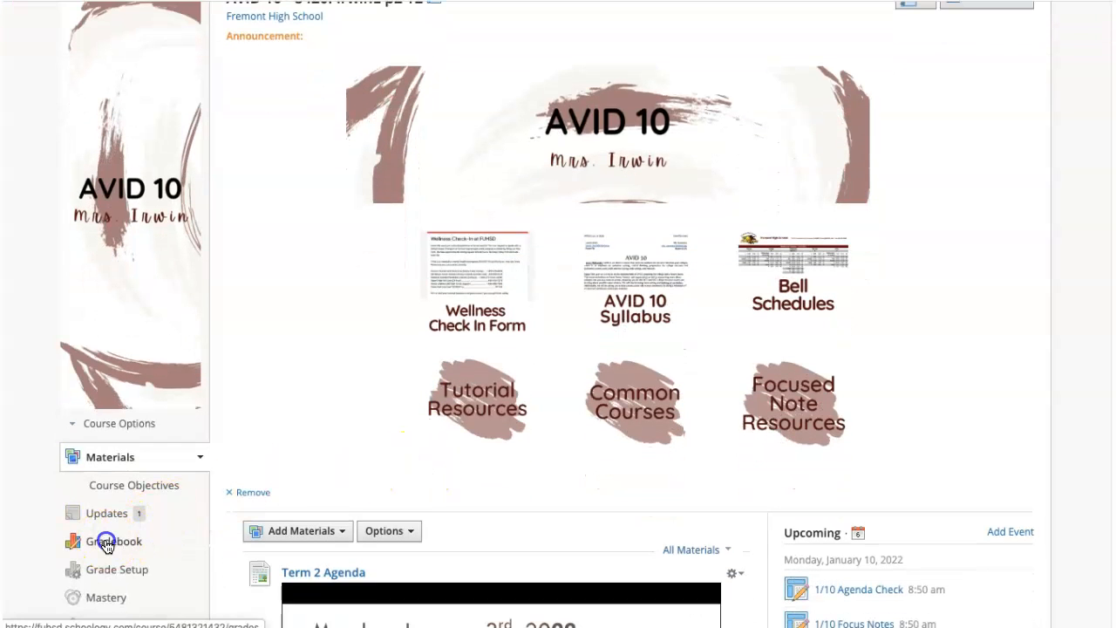
Open the course Gradebook and choose Bulk Edit from its more-actions menu.
{"action": "left_click", "coordinate": [106, 544]}
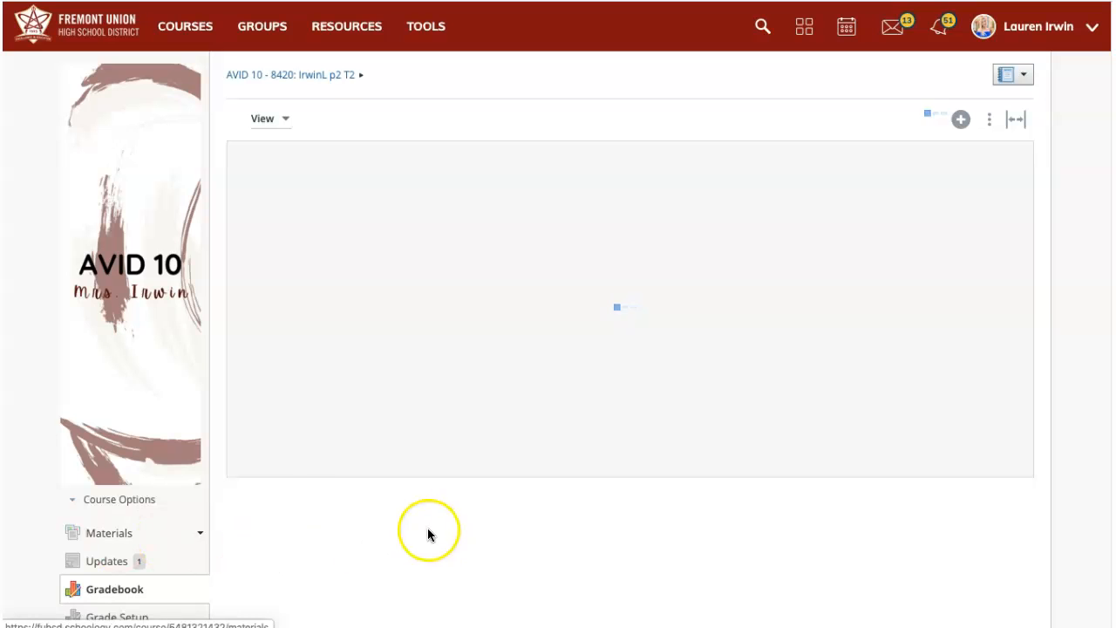
{"action": "left_click", "coordinate": [990, 122]}
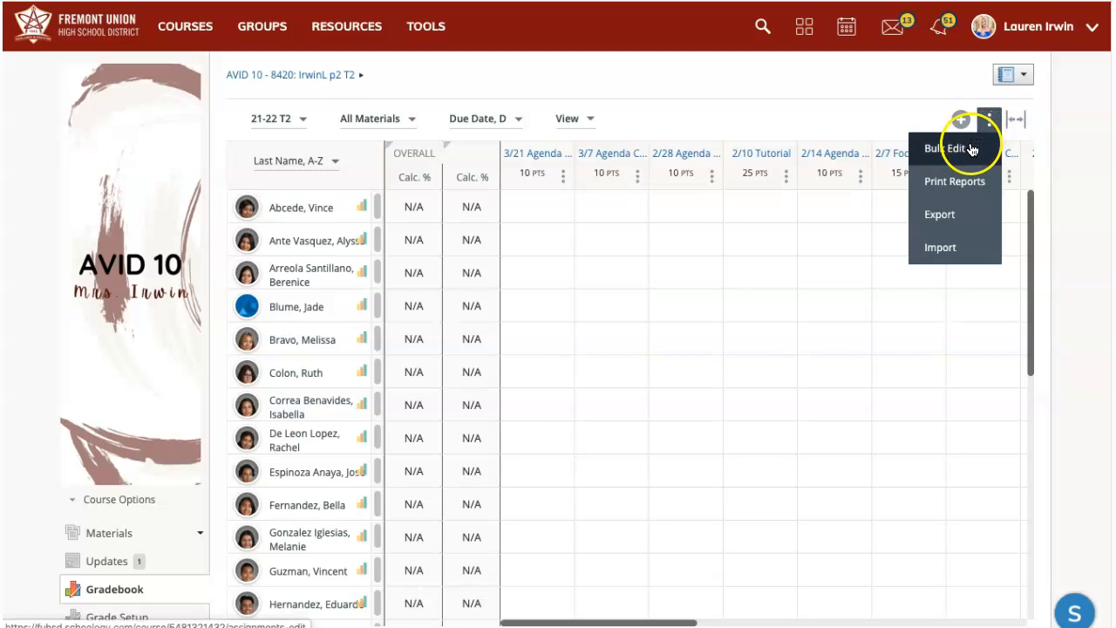
{"action": "left_click", "coordinate": [973, 150]}
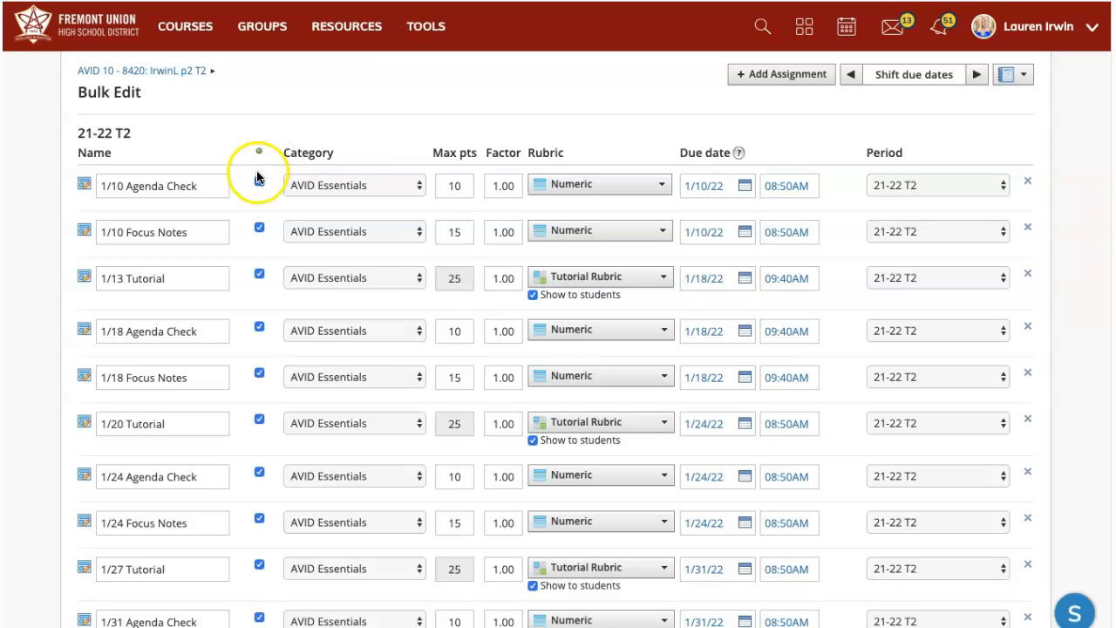
Scroll the Bulk Edit assignment list down to Save Changes and back to the top.
{"action": "scroll", "coordinate": [264, 253], "scroll_direction": "down", "scroll_amount": 5}
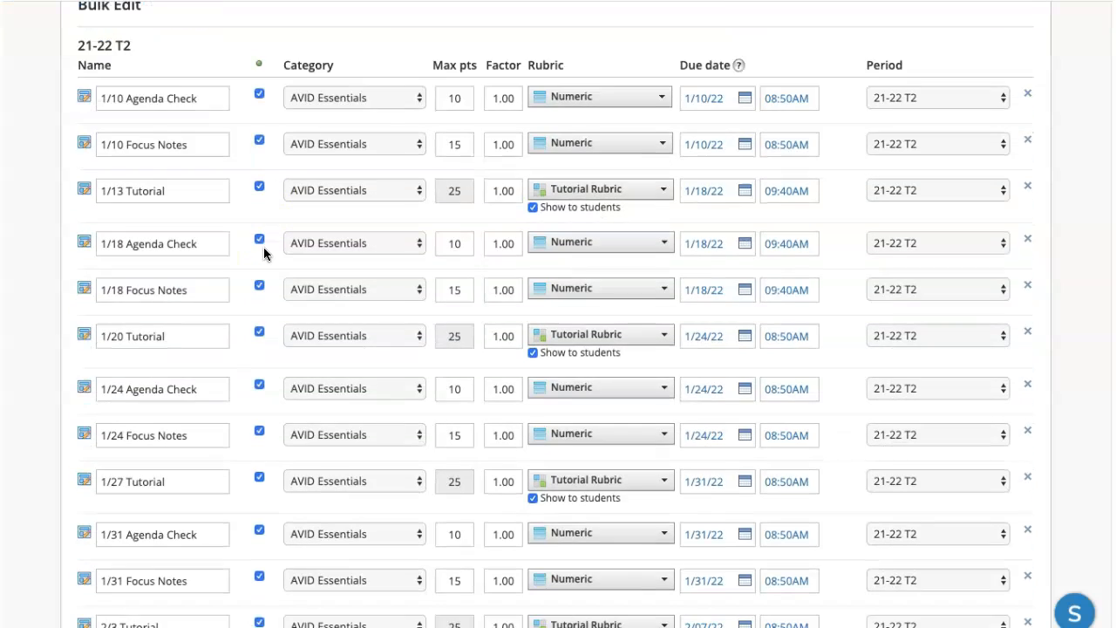
{"action": "scroll", "coordinate": [265, 253], "scroll_direction": "down", "scroll_amount": 5}
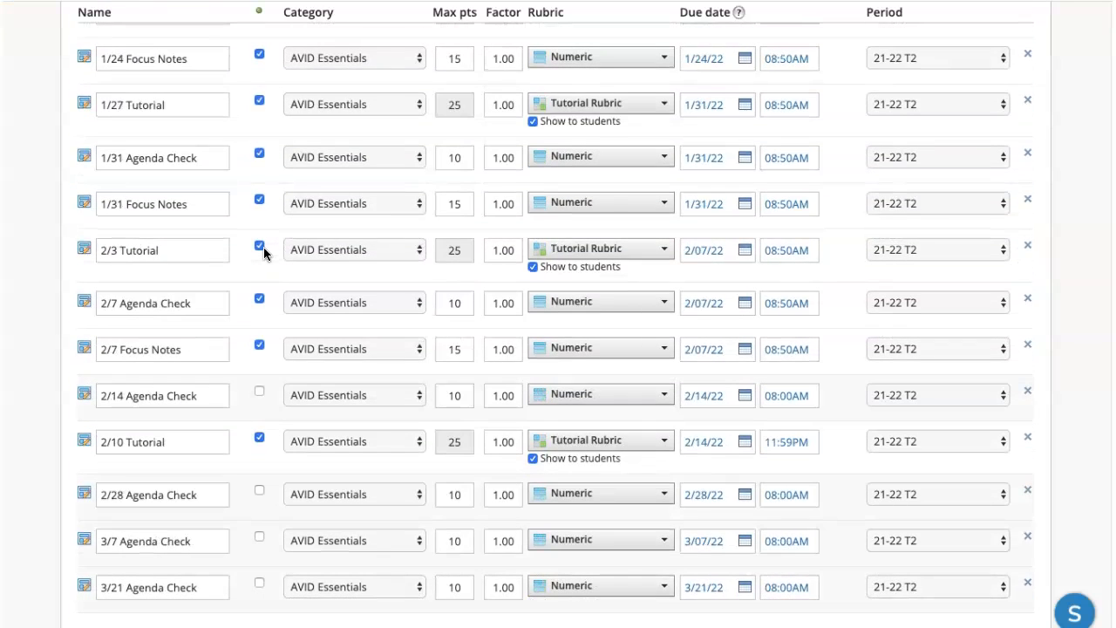
{"action": "scroll", "coordinate": [263, 248], "scroll_direction": "down", "scroll_amount": 3}
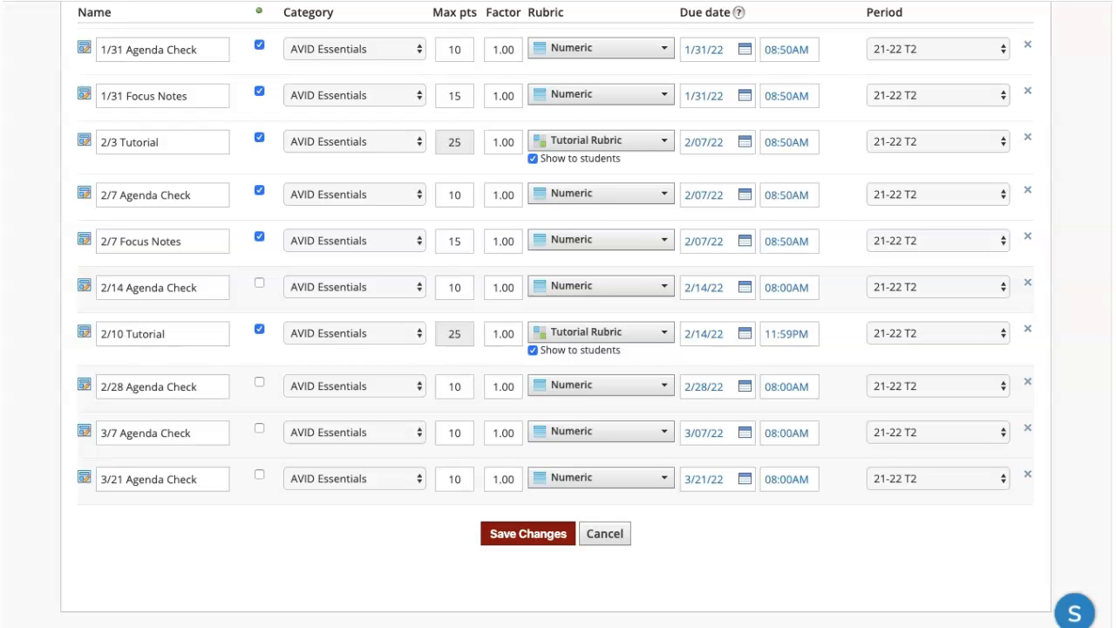
{"action": "scroll", "coordinate": [255, 538], "scroll_direction": "up", "scroll_amount": 5}
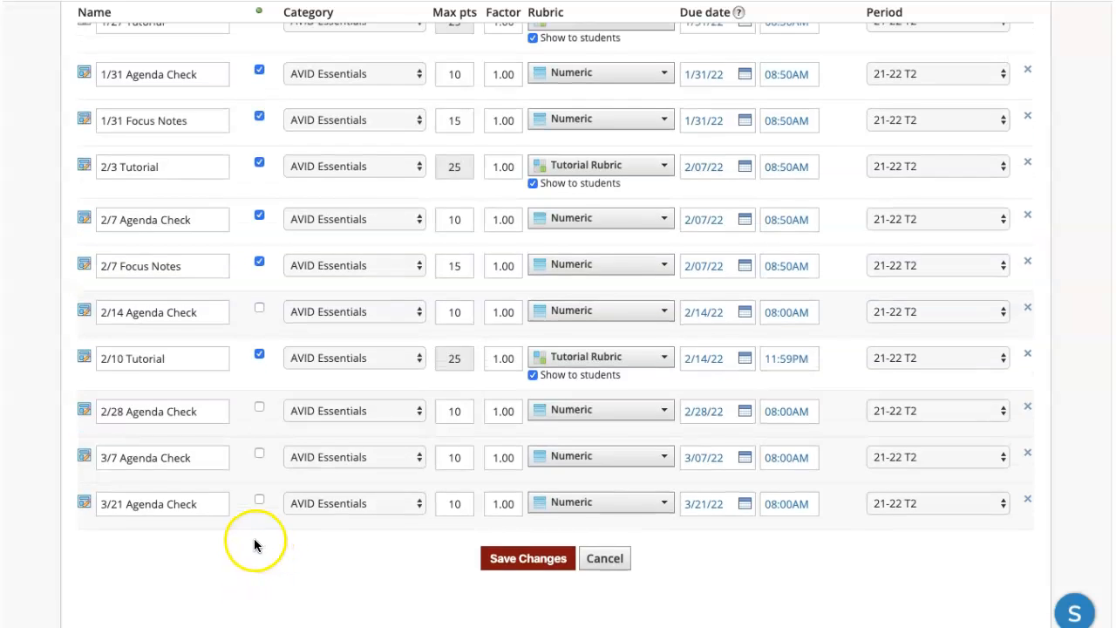
{"action": "scroll", "coordinate": [254, 541], "scroll_direction": "up", "scroll_amount": 3}
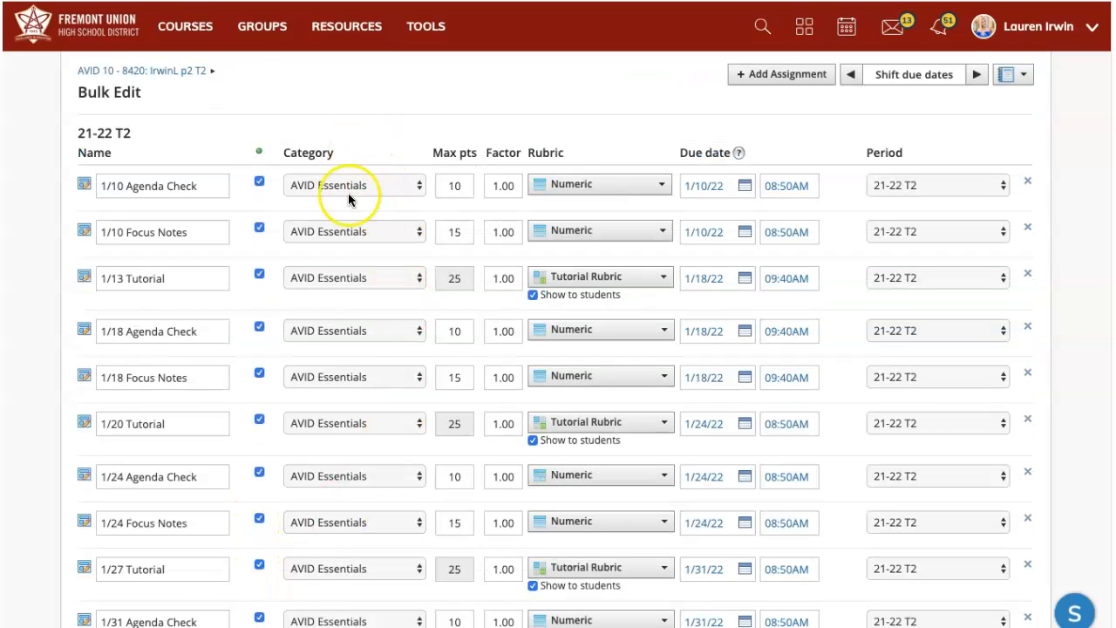
{"action": "left_click", "coordinate": [416, 186]}
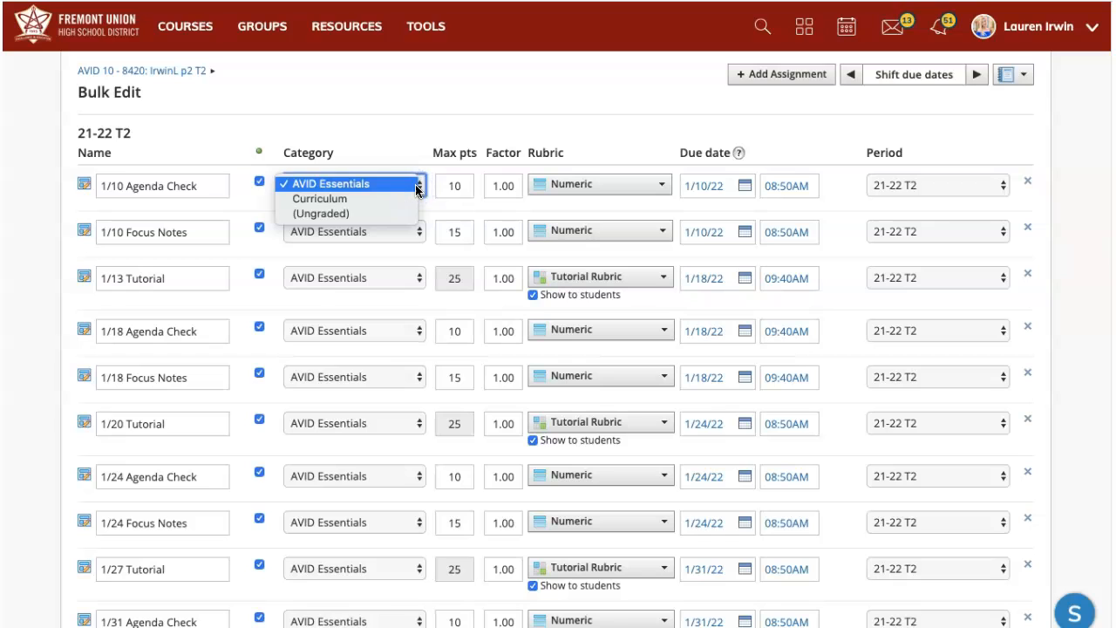
{"action": "left_click", "coordinate": [357, 214]}
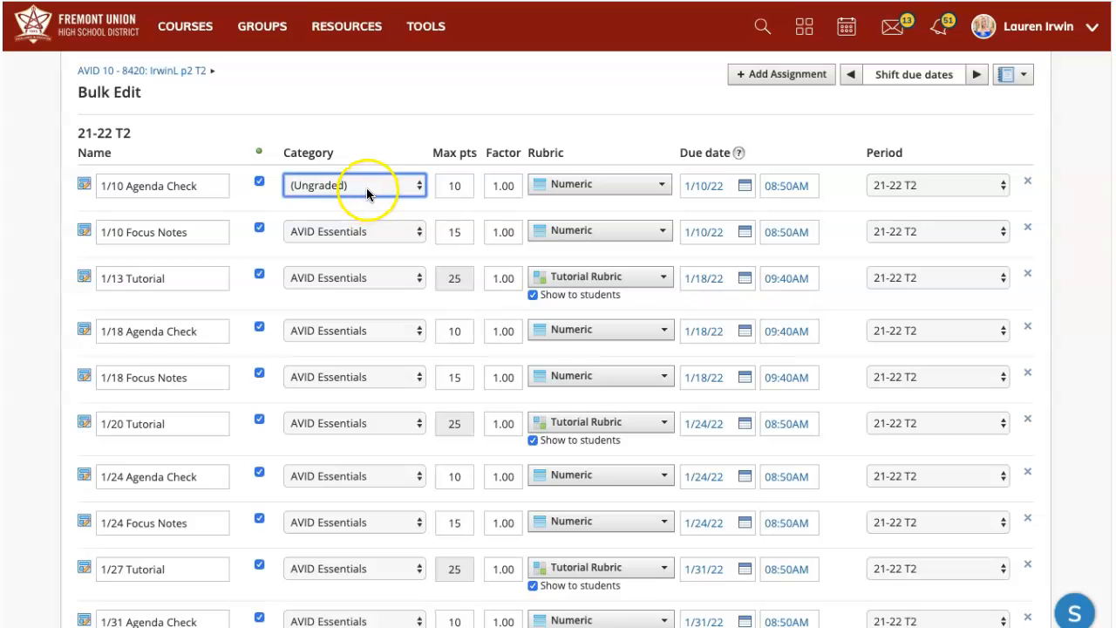
{"action": "left_click", "coordinate": [412, 188]}
{"action": "left_click", "coordinate": [407, 154]}
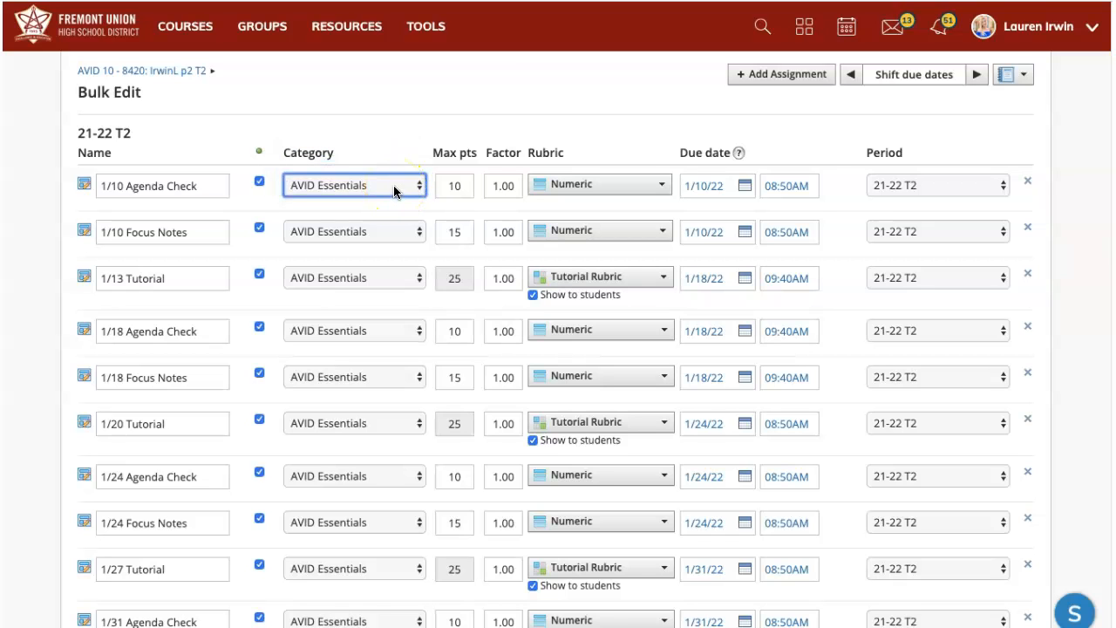
{"action": "left_click", "coordinate": [390, 189]}
Edit the 2/10 Tutorial due time so it shows 09:40AM.
{"action": "scroll", "coordinate": [776, 514], "scroll_direction": "down", "scroll_amount": 1}
{"action": "scroll", "coordinate": [775, 513], "scroll_direction": "down", "scroll_amount": 5}
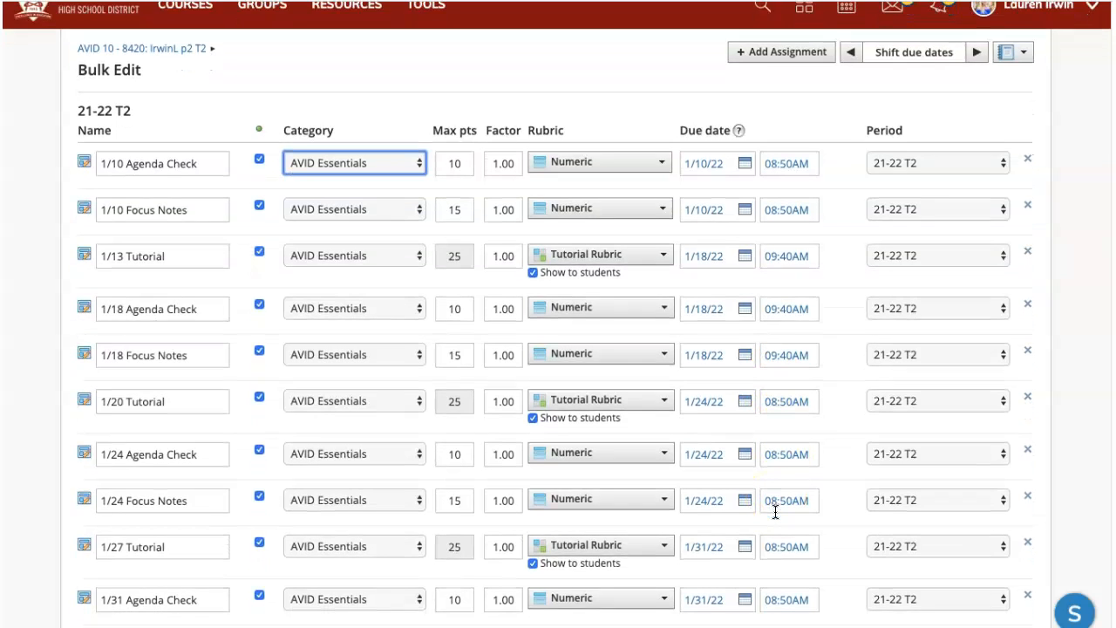
{"action": "scroll", "coordinate": [775, 509], "scroll_direction": "down", "scroll_amount": 3}
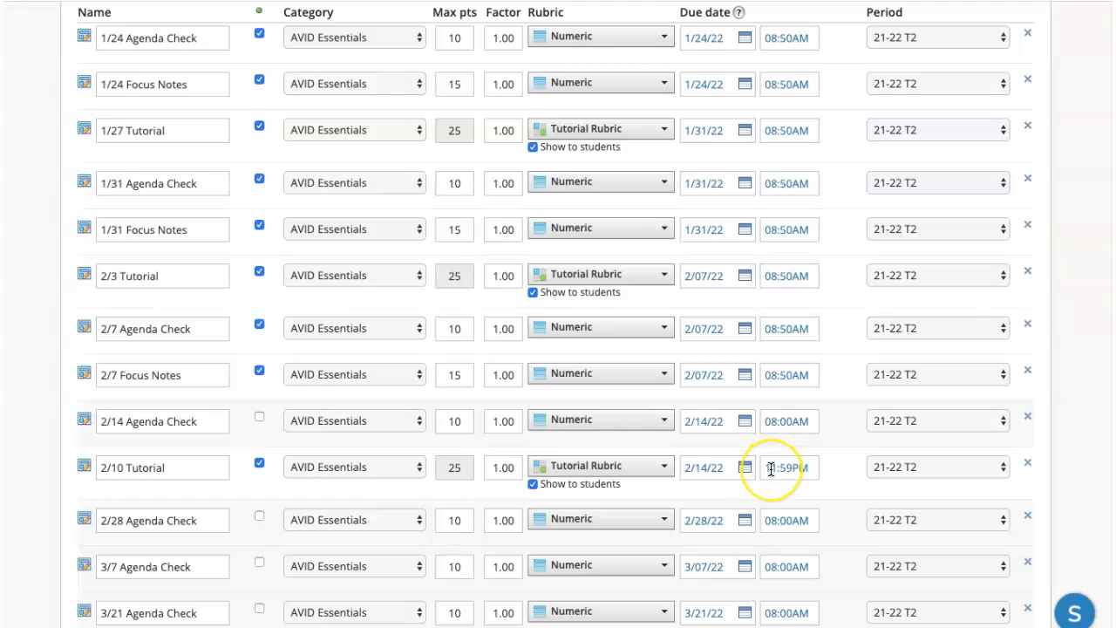
{"action": "double_click", "coordinate": [771, 469]}
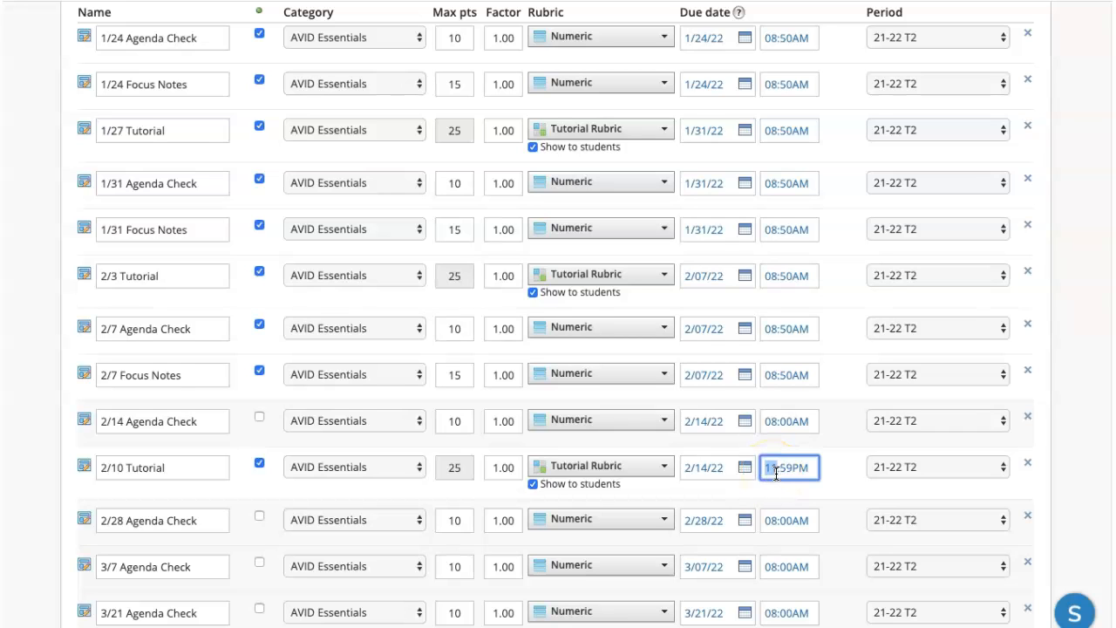
{"action": "type", "text": "0"}
{"action": "type", "text": "8:40"}
{"action": "left_click", "coordinate": [783, 475]}
{"action": "key", "text": "Tab"}
{"action": "type", "text": "a"}
{"action": "left_click", "coordinate": [837, 468]}
Change the 2/28, 3/7 and 3/21 Agenda Check due times to 9:40.
{"action": "scroll", "coordinate": [834, 498], "scroll_direction": "down", "scroll_amount": 2}
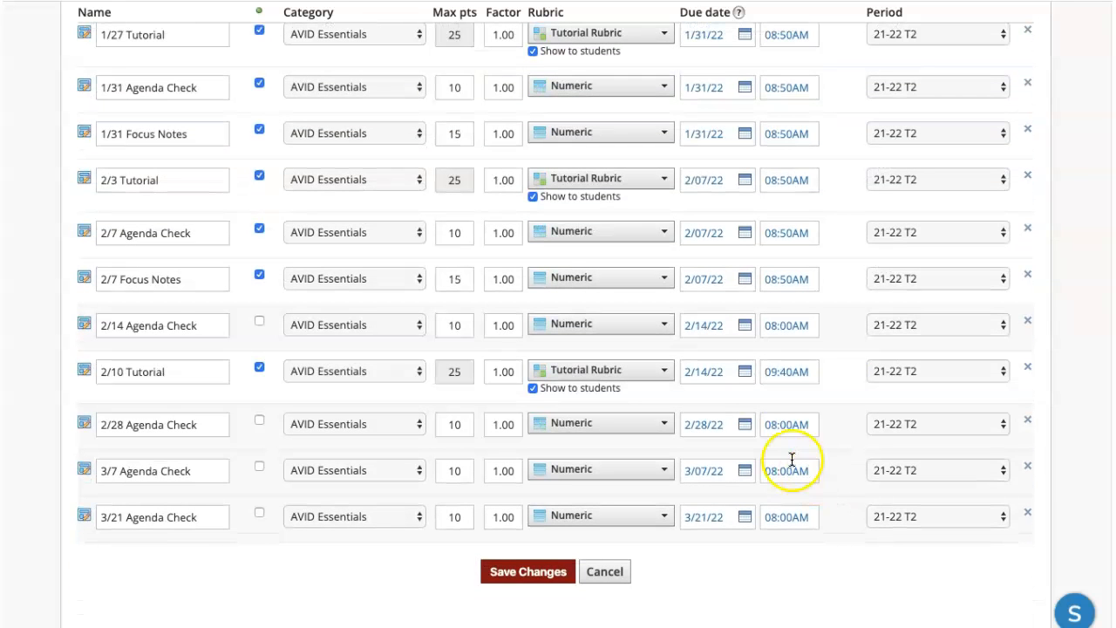
{"action": "left_click", "coordinate": [773, 425]}
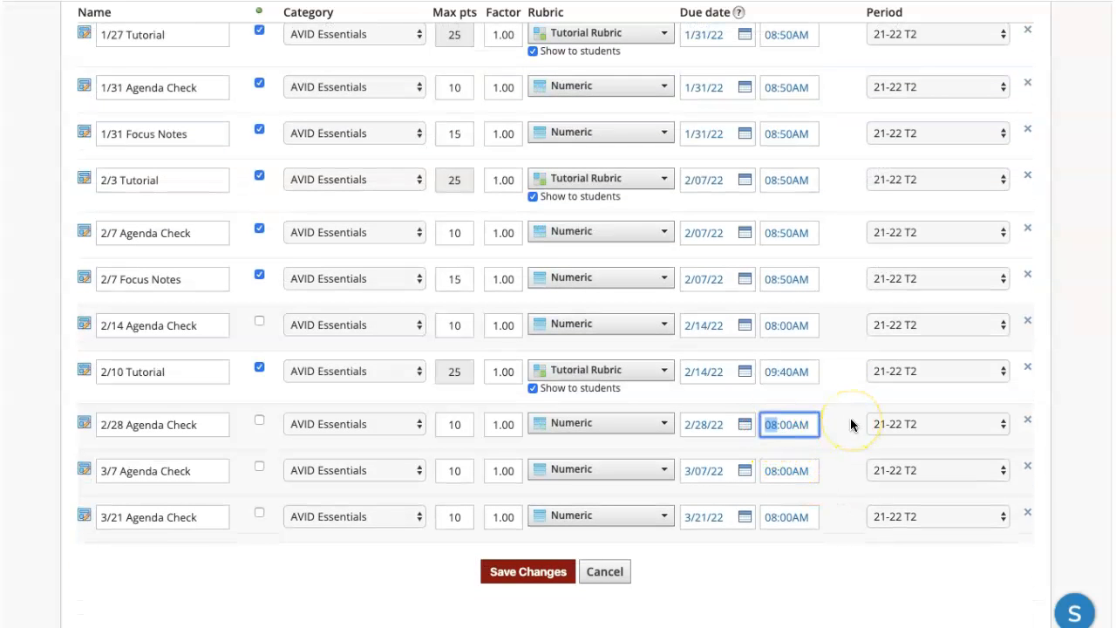
{"action": "type", "text": "9:40"}
{"action": "left_click", "coordinate": [771, 471]}
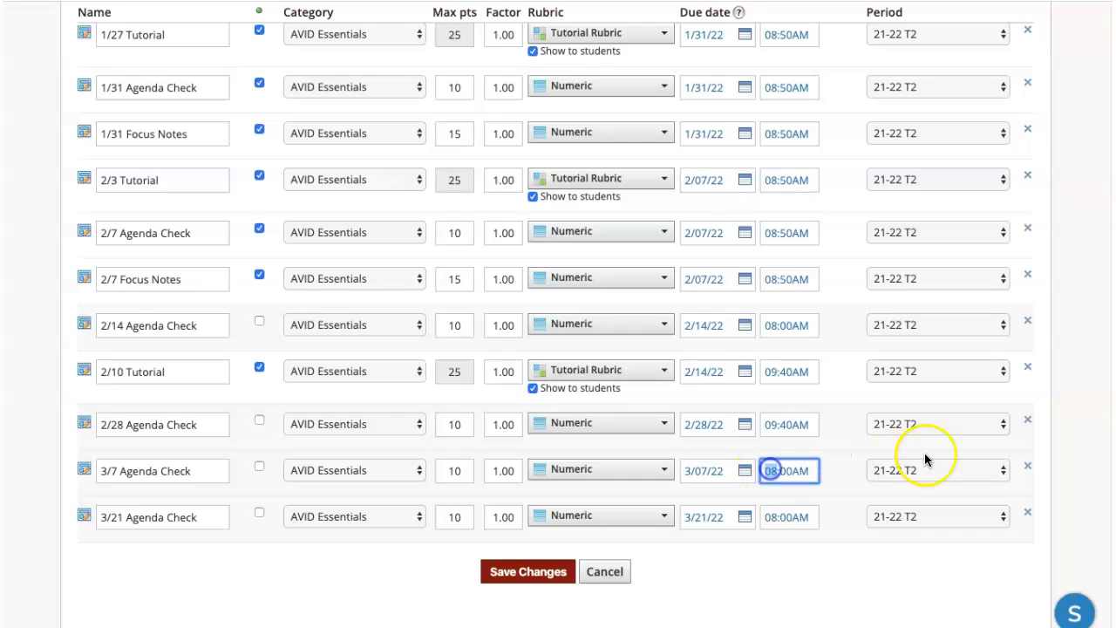
{"action": "type", "text": "940"}
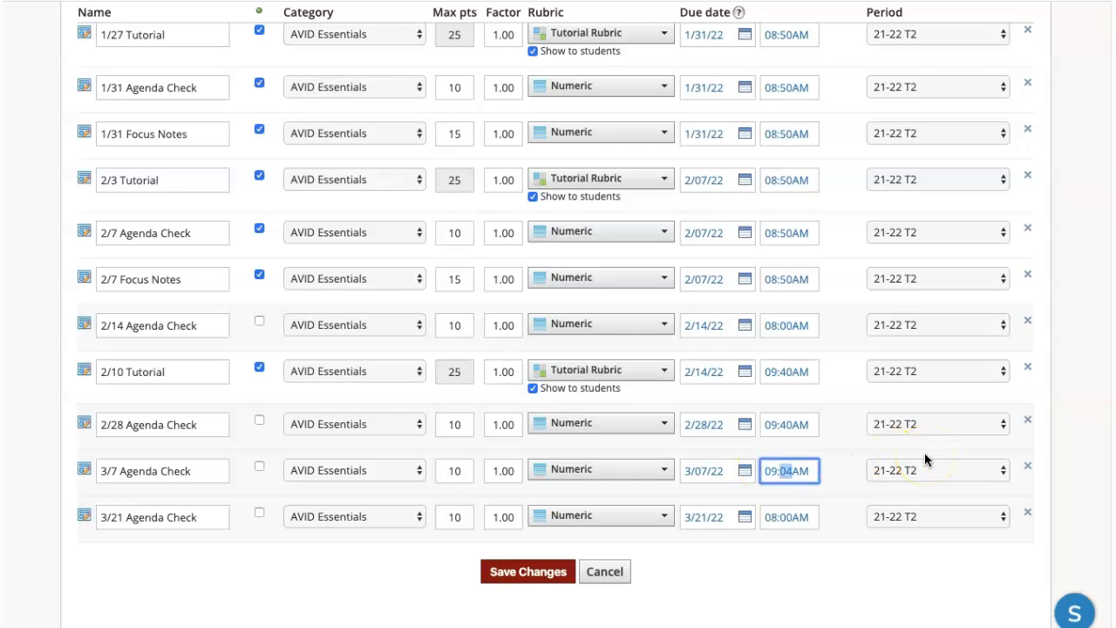
{"action": "left_click", "coordinate": [770, 518]}
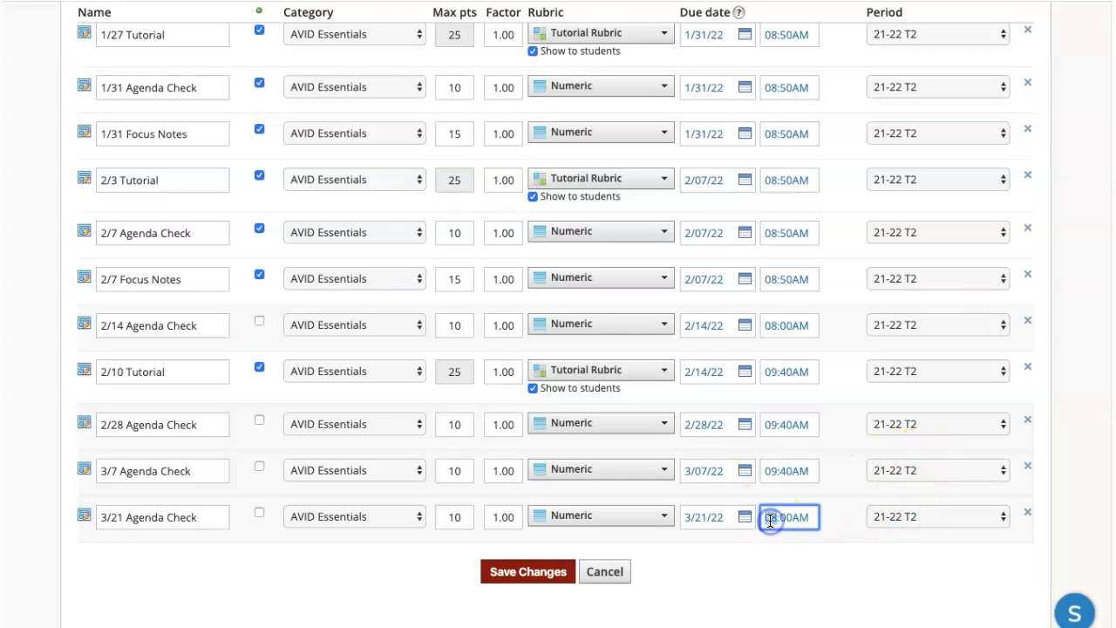
{"action": "type", "text": "940"}
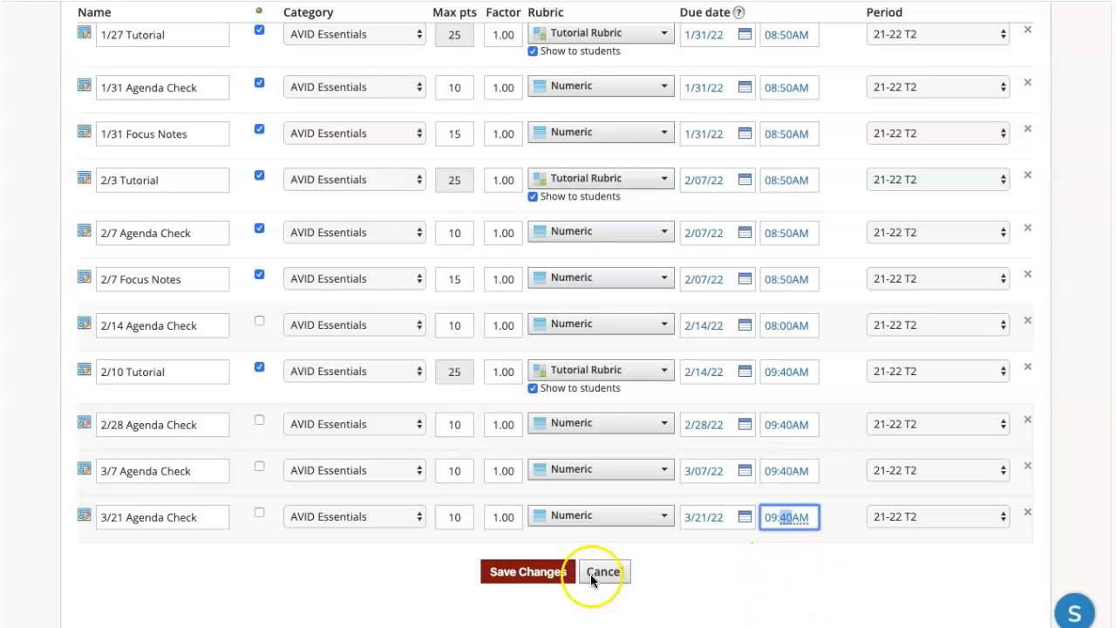
Save the edited due times and review the list for the 09:40AM entries.
{"action": "left_click", "coordinate": [517, 574]}
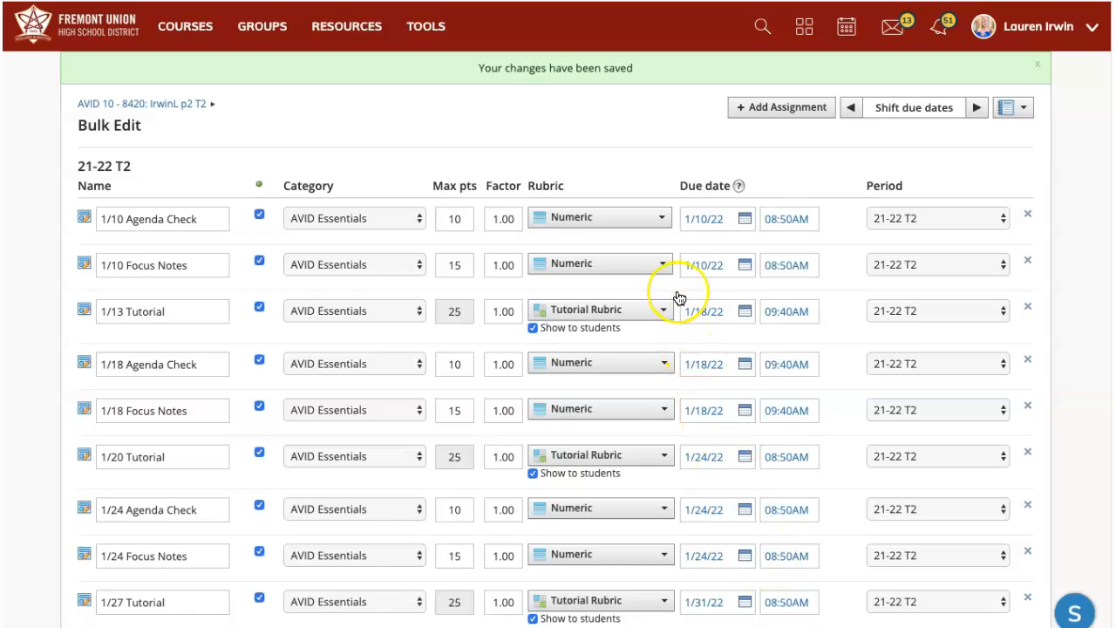
{"action": "scroll", "coordinate": [833, 482], "scroll_direction": "down", "scroll_amount": 2}
{"action": "scroll", "coordinate": [839, 485], "scroll_direction": "down", "scroll_amount": 5}
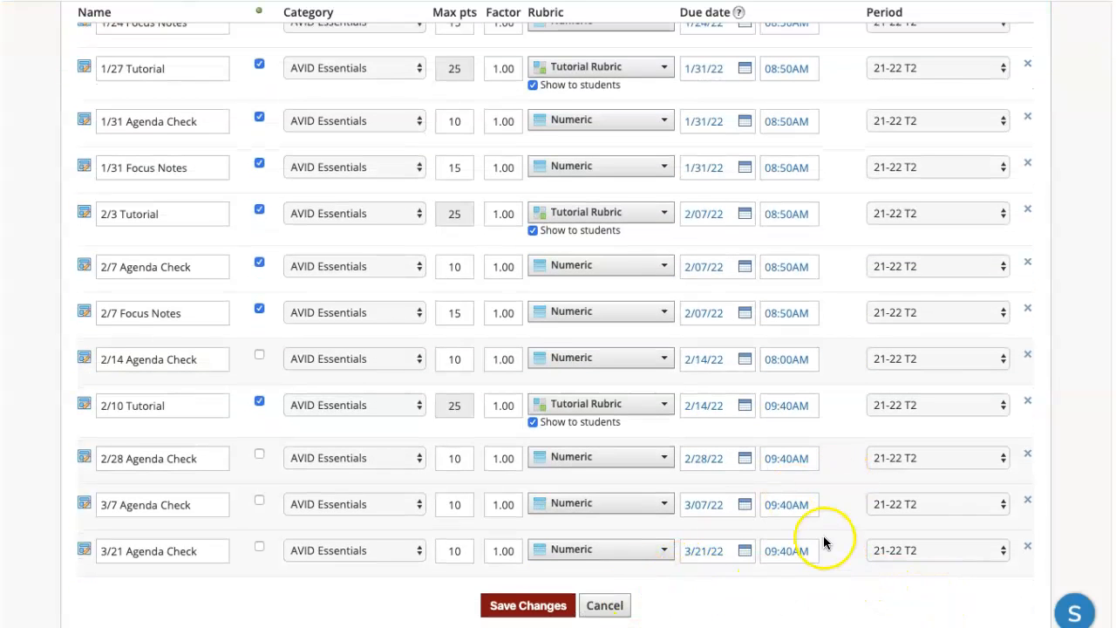
{"action": "scroll", "coordinate": [833, 428], "scroll_direction": "up", "scroll_amount": 7}
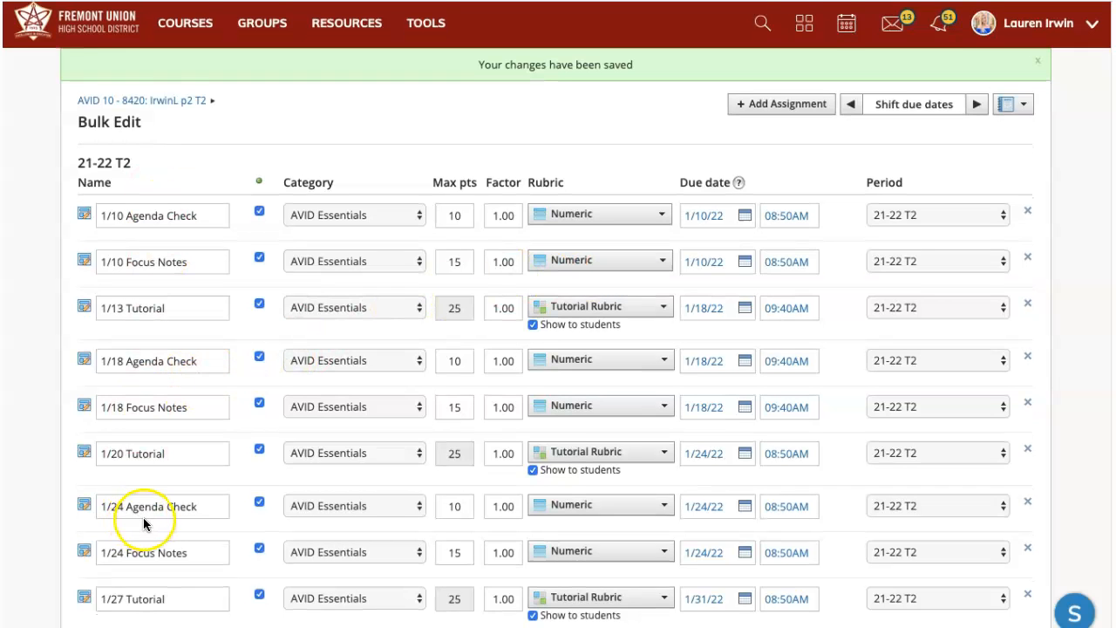
{"action": "scroll", "coordinate": [148, 523], "scroll_direction": "down", "scroll_amount": 3}
{"action": "scroll", "coordinate": [158, 513], "scroll_direction": "down", "scroll_amount": 3}
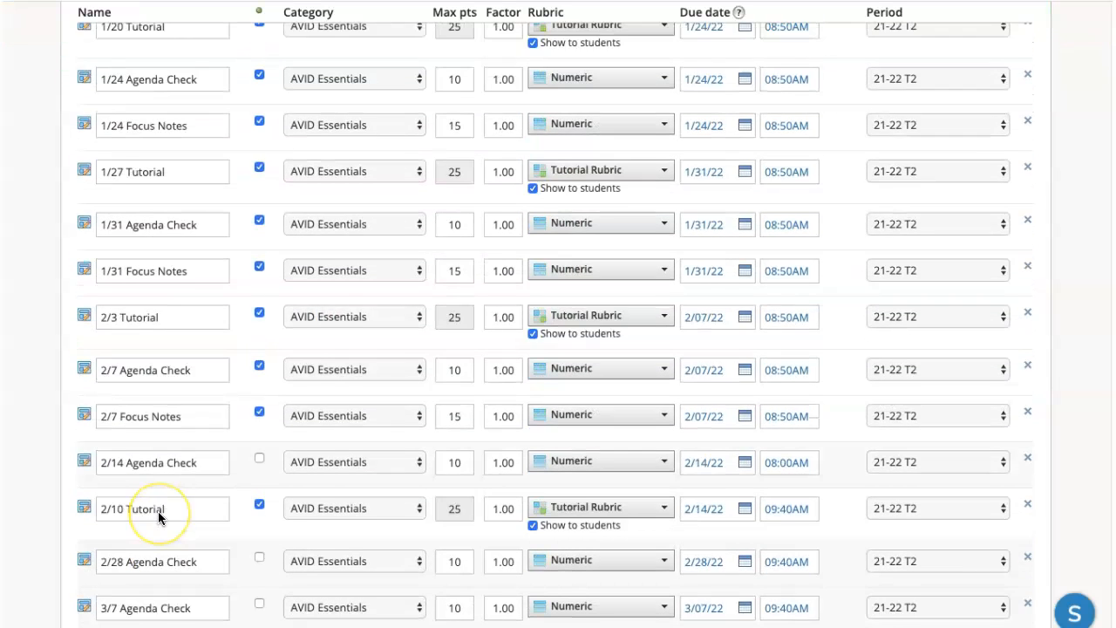
{"action": "scroll", "coordinate": [158, 517], "scroll_direction": "down", "scroll_amount": 1}
{"action": "left_click", "coordinate": [117, 549]}
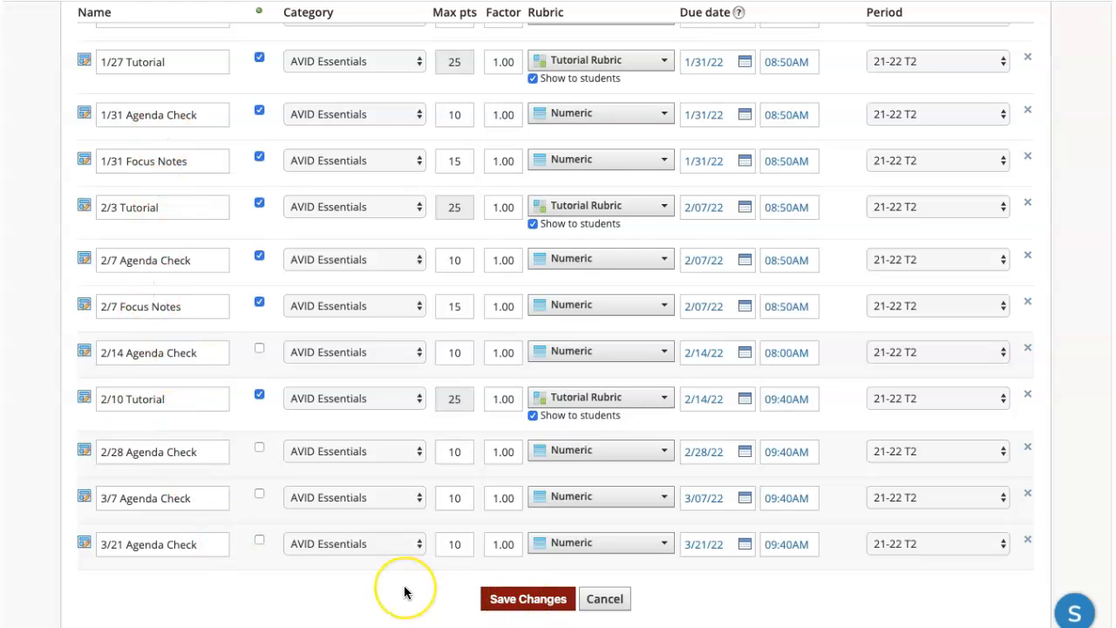
{"action": "scroll", "coordinate": [805, 457], "scroll_direction": "up", "scroll_amount": 1}
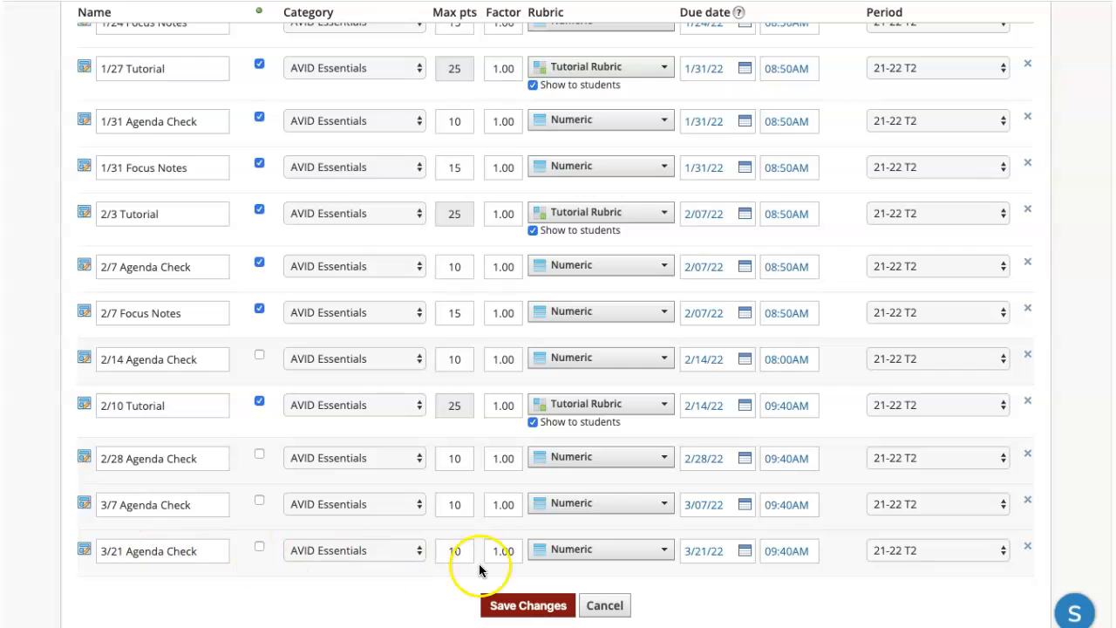
Remove the 3/21 and 3/7 Agenda Checks, confirming each deletion, then save the gradebook.
{"action": "left_click", "coordinate": [1029, 549]}
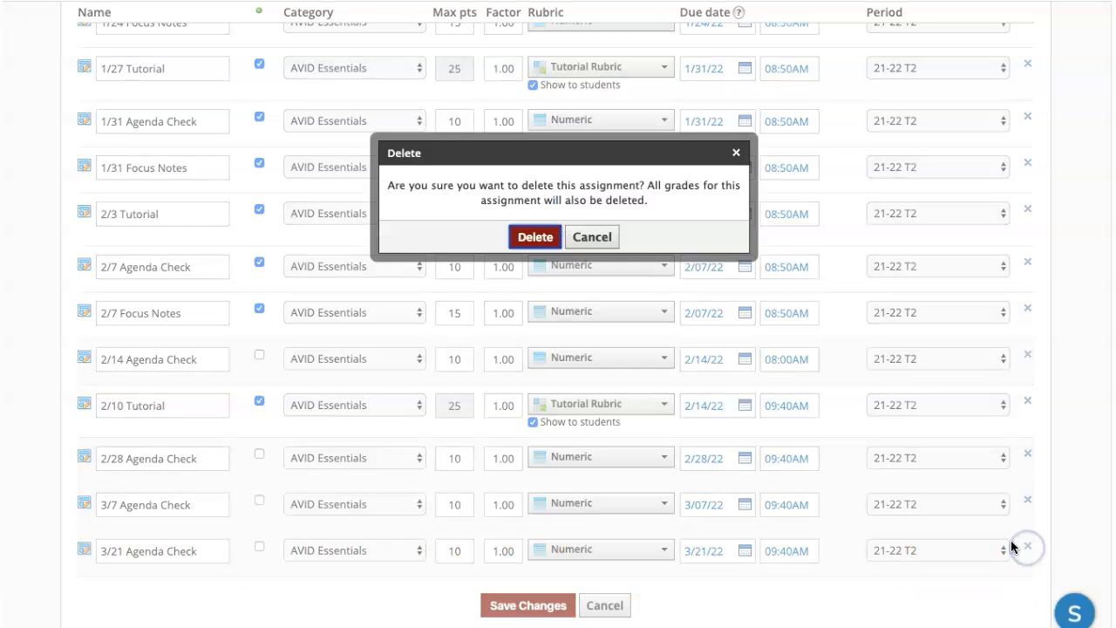
{"action": "left_click", "coordinate": [527, 239]}
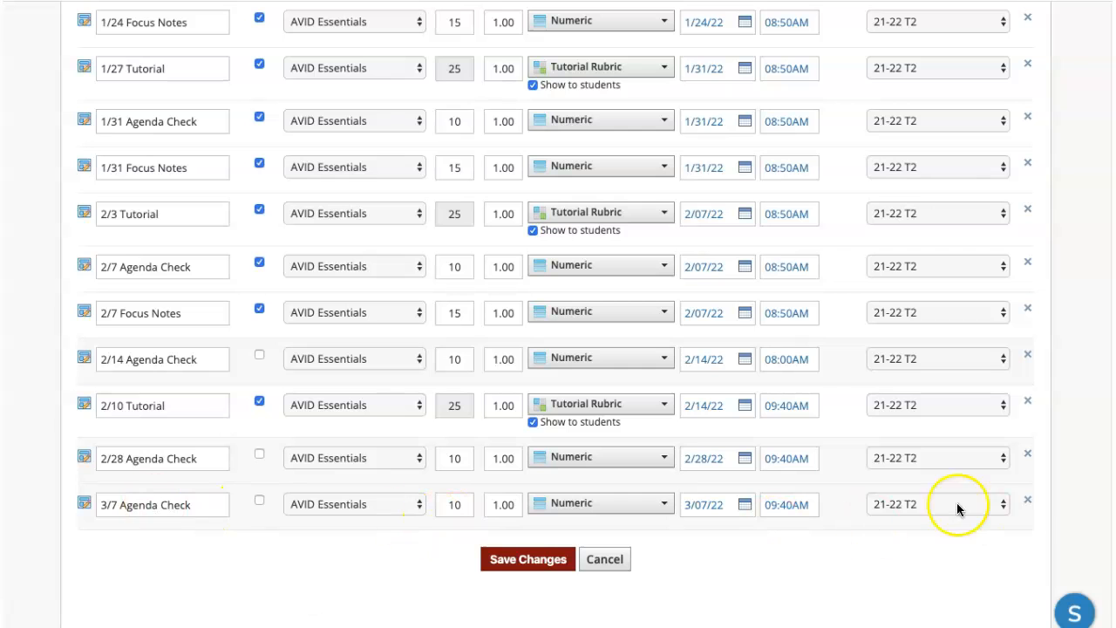
{"action": "left_click", "coordinate": [1029, 499]}
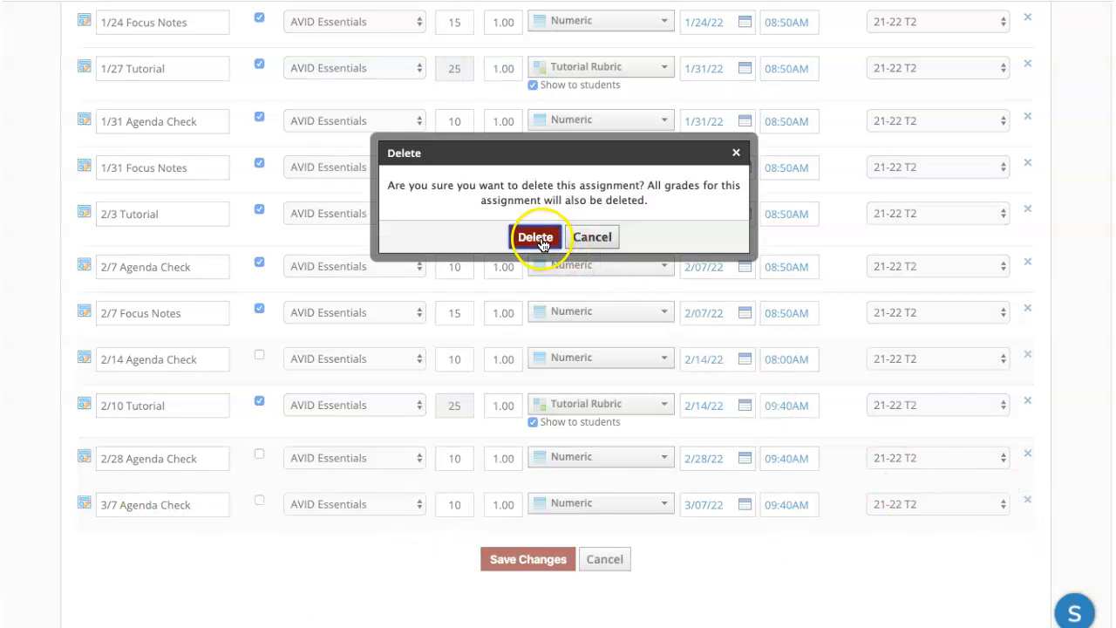
{"action": "left_click", "coordinate": [533, 237]}
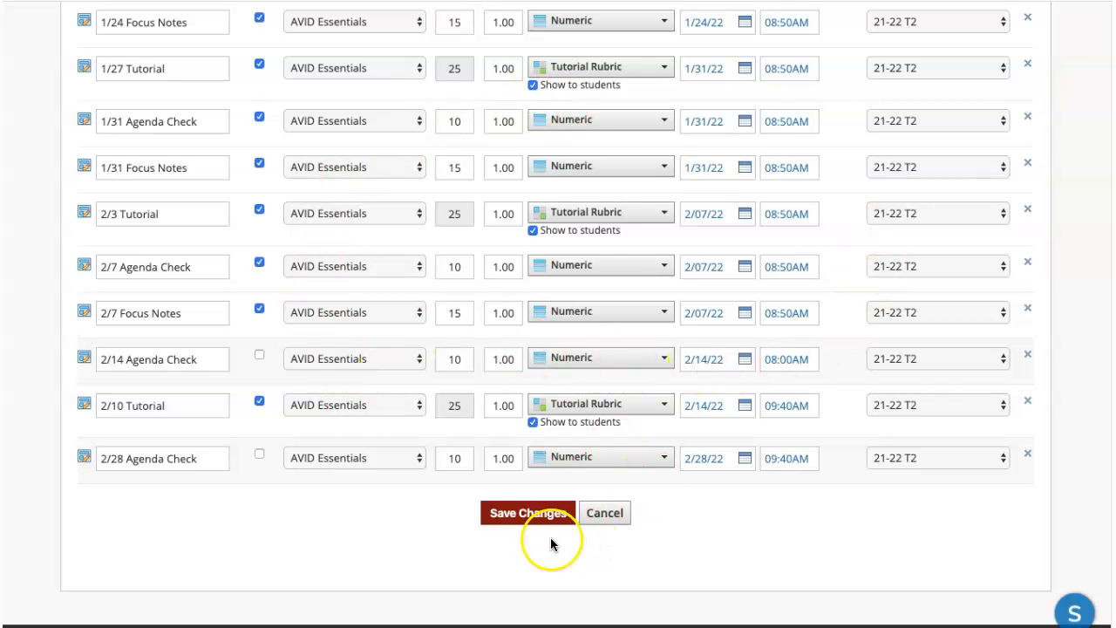
{"action": "left_click", "coordinate": [539, 515]}
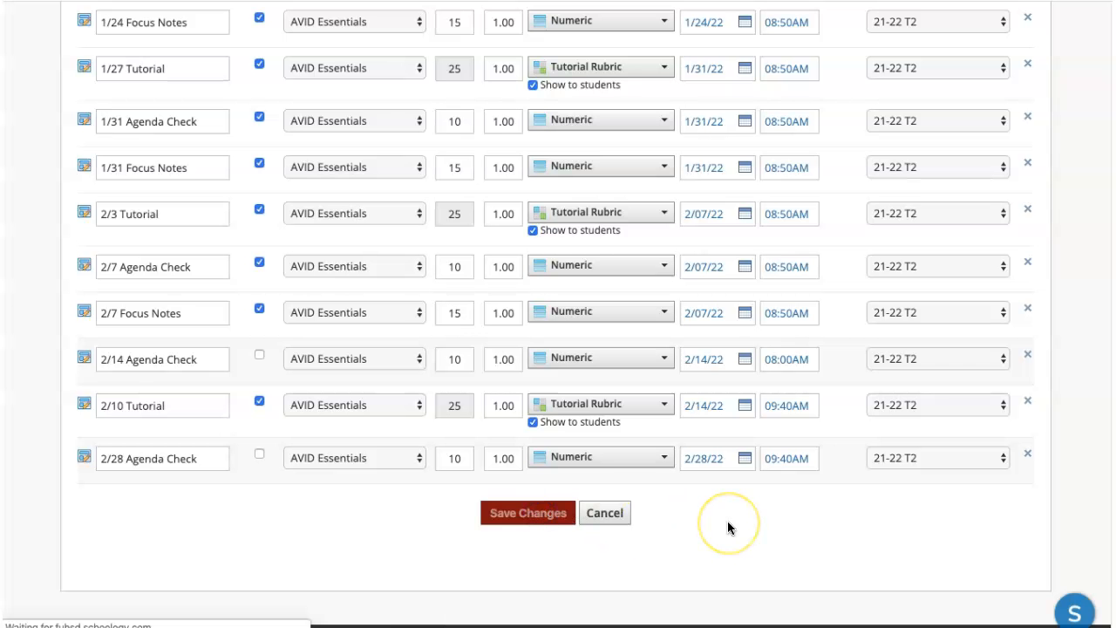